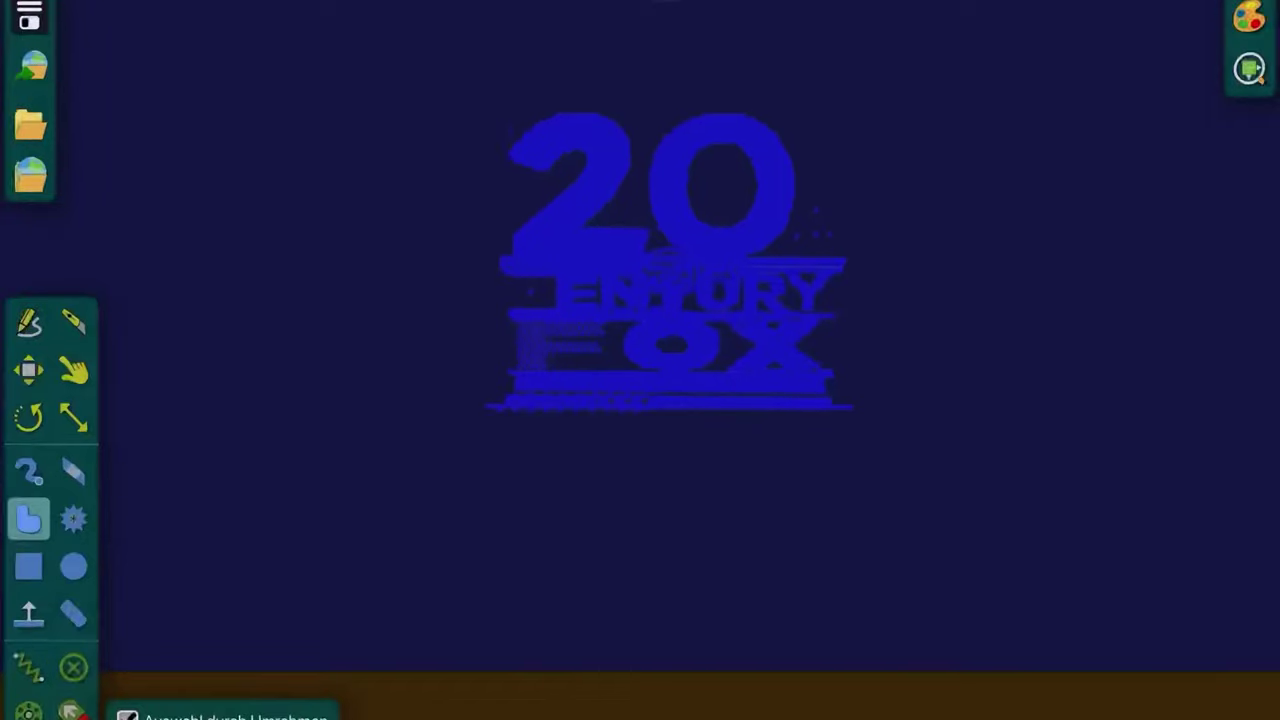
Step: Start the simulation so the golden Fox logo's letters tumble off the building
key(m)
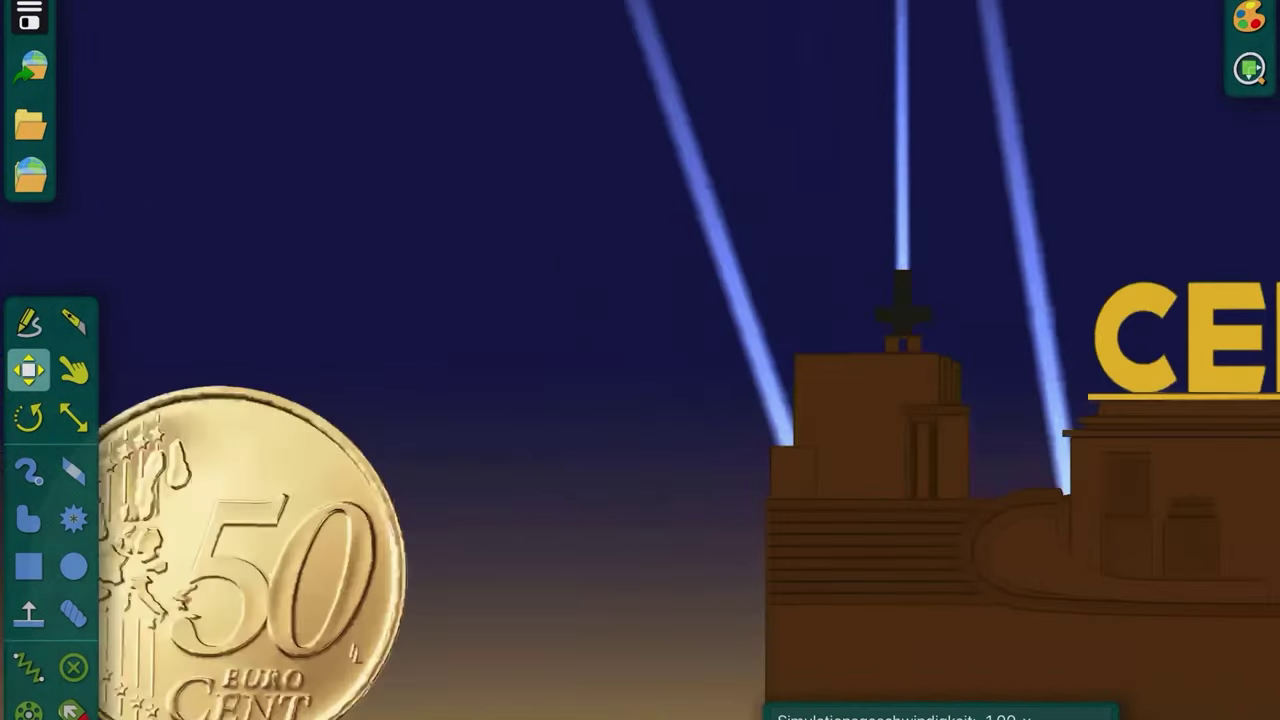
Step: Use the Drag tool to fling the 50 cent coin up and to the right
key(d)
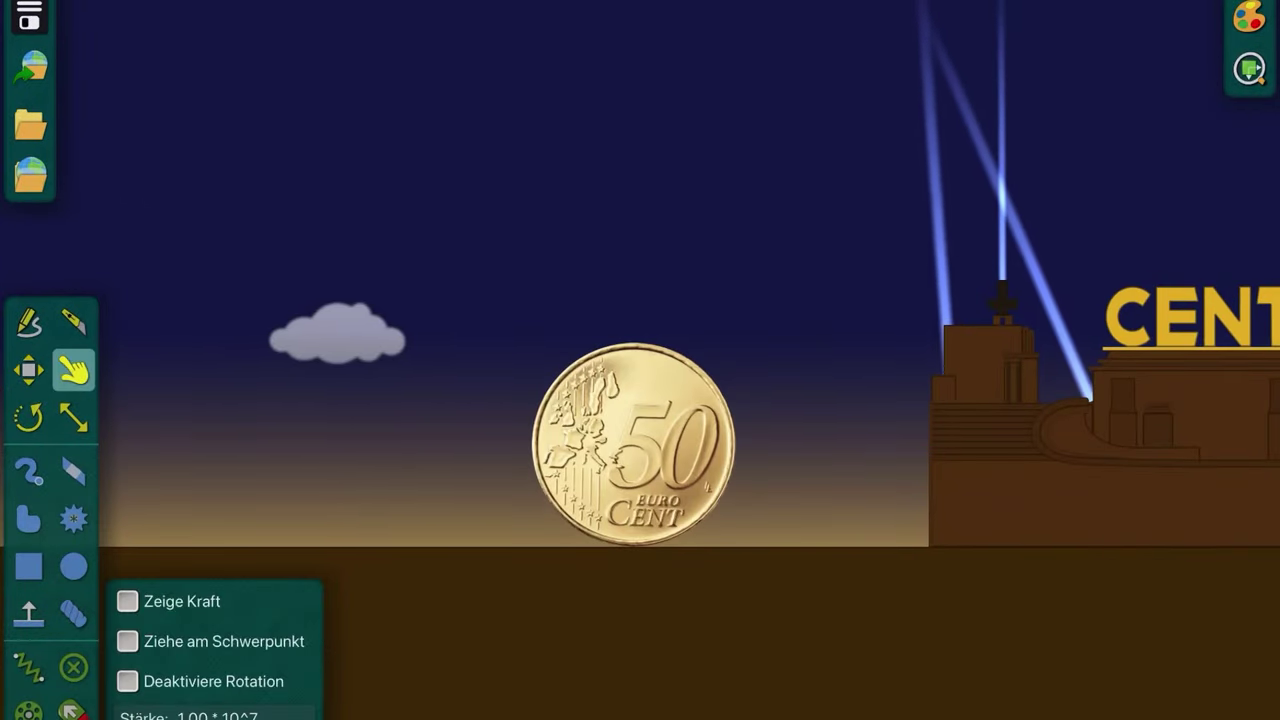
drag(345, 455, 1165, 180)
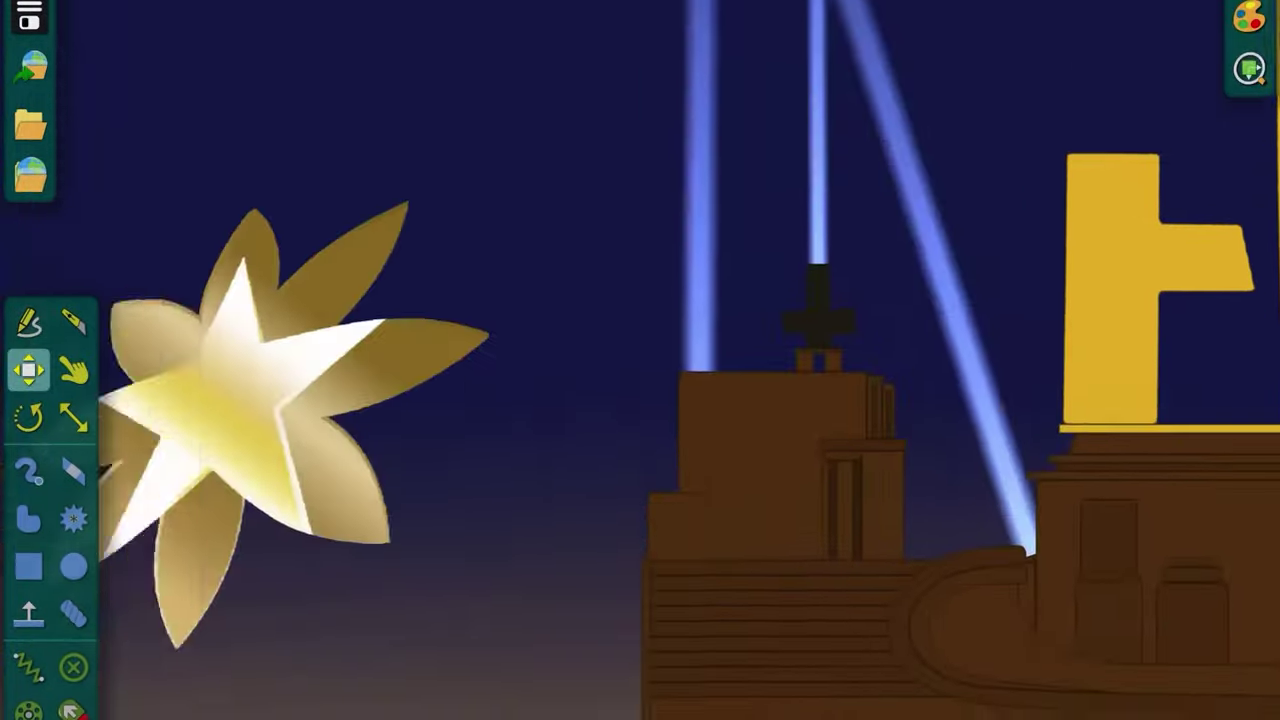
key(d)
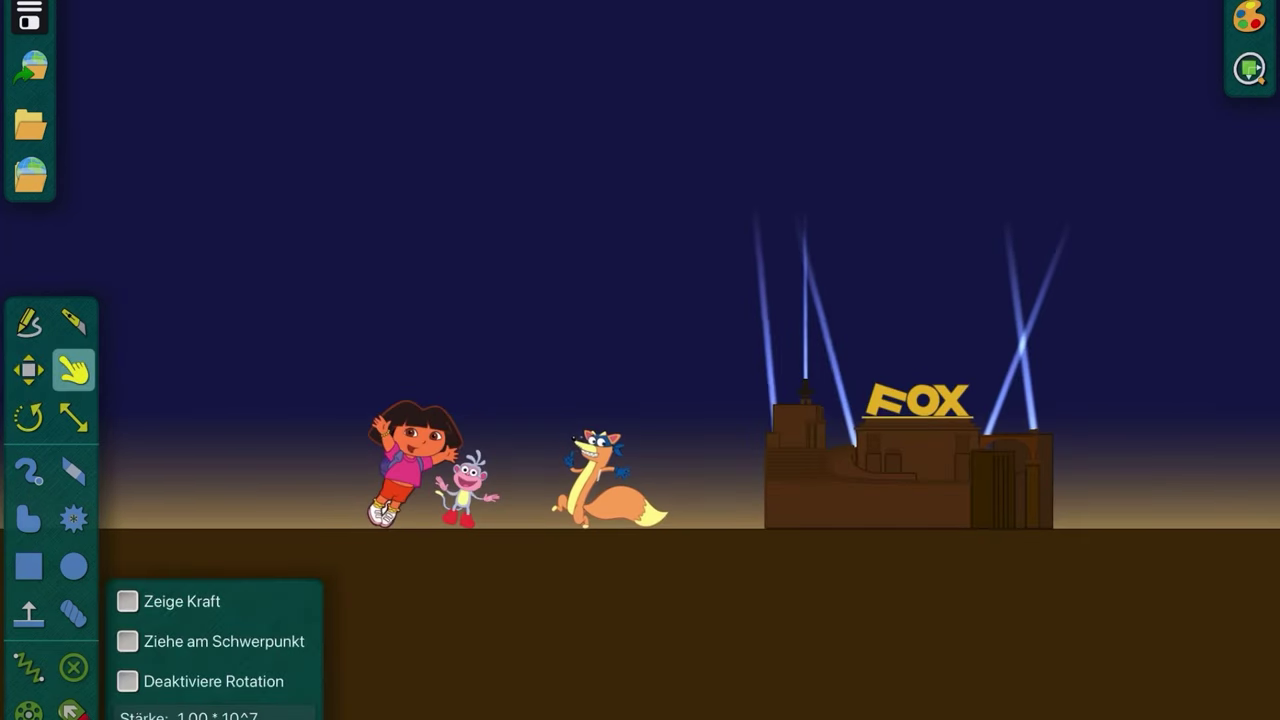
Step: Fling Swiper into the building, then pull the FOX letters away to the left
drag(595, 450, 901, 417)
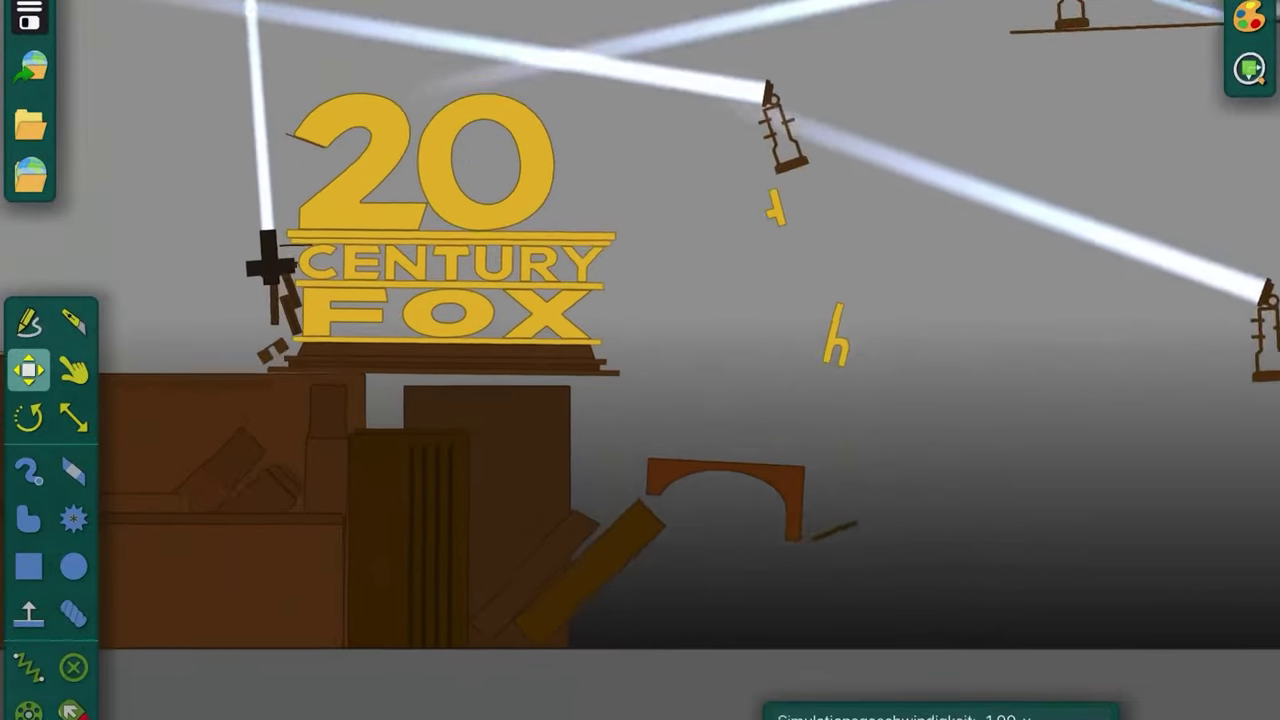
key(g)
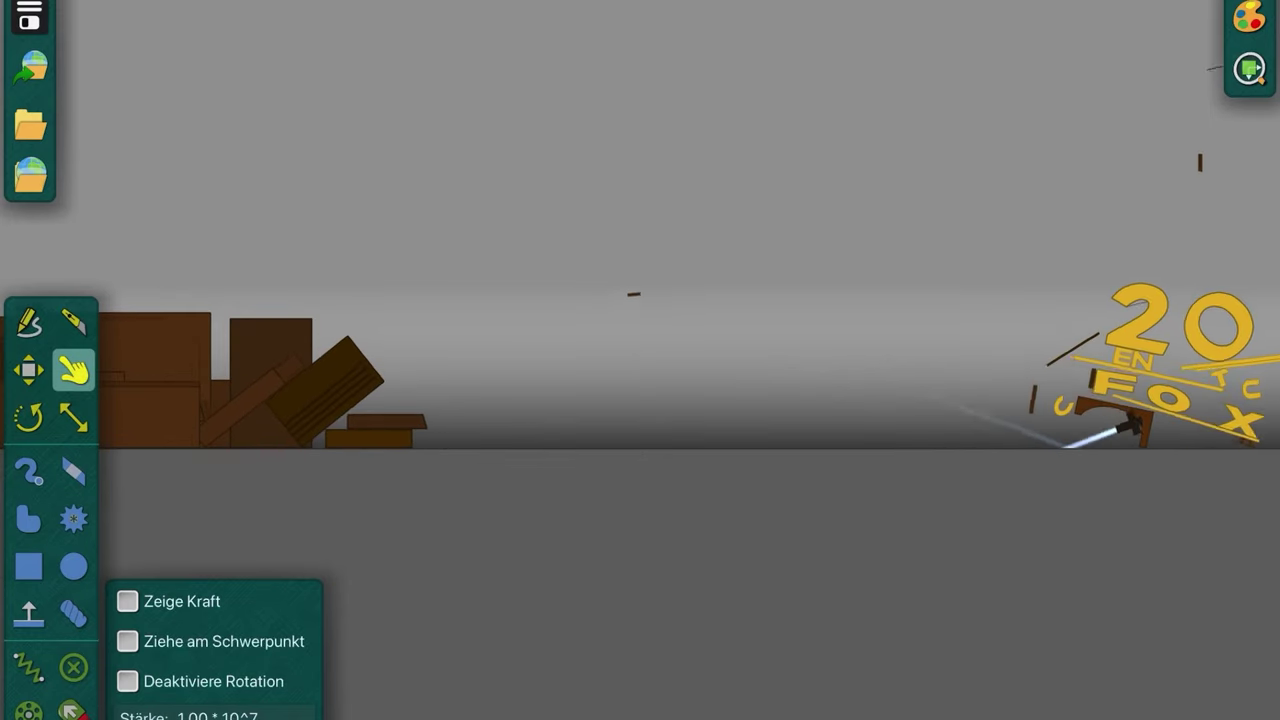
drag(1186, 386, 1153, 362)
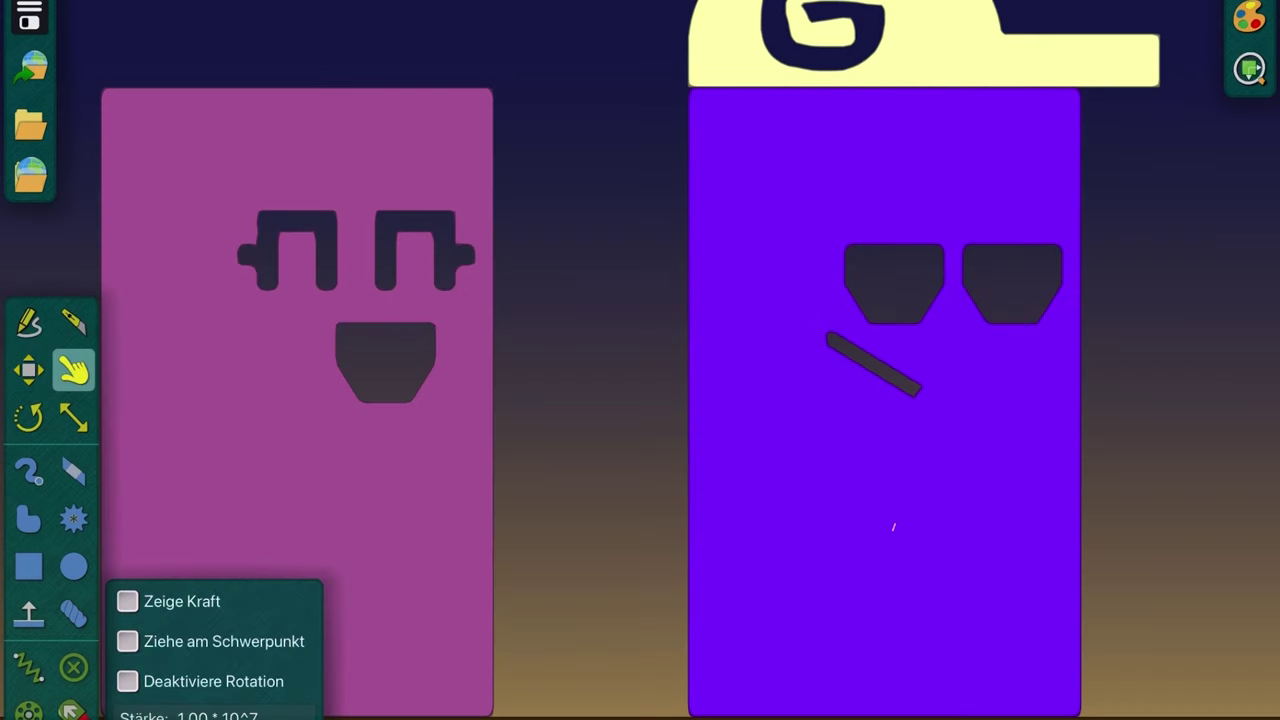
Step: Move the purple hatted block left and nudge the pink block slightly right
drag(892, 525, 778, 528)
drag(350, 606, 382, 606)
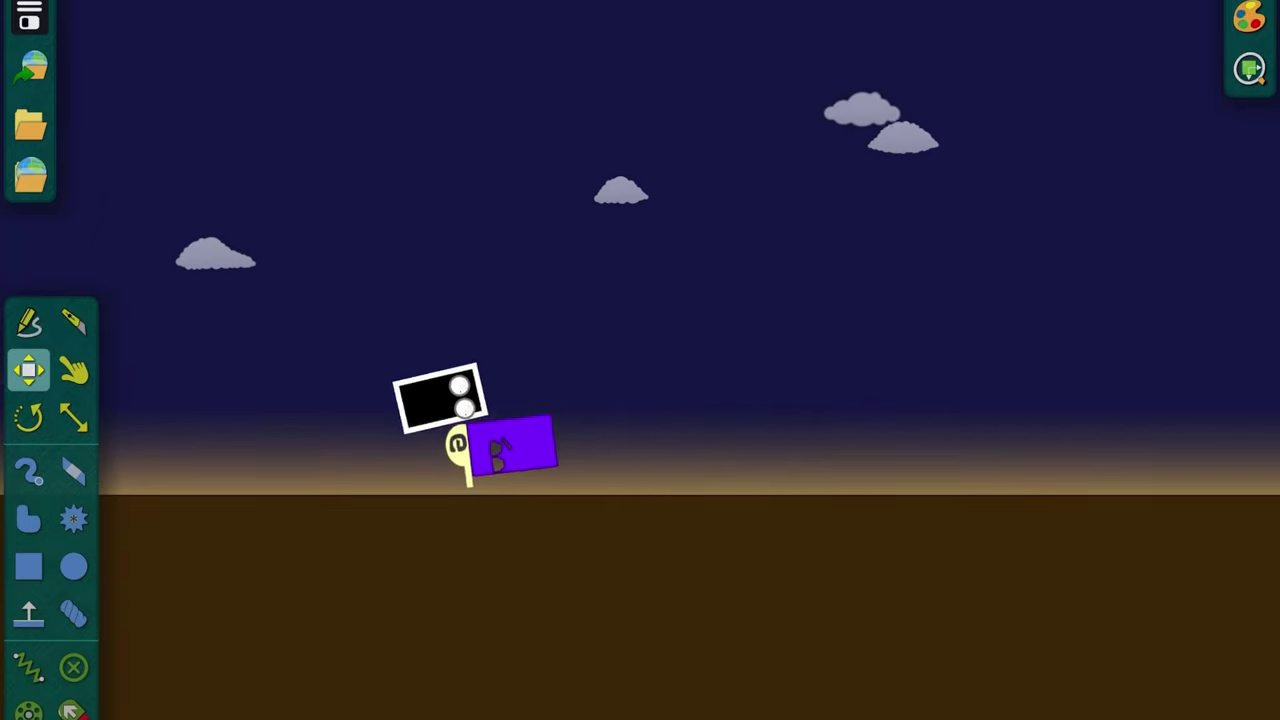
Step: Switch to grab-and-fling mode for moving the block characters
key(k)
key(2)
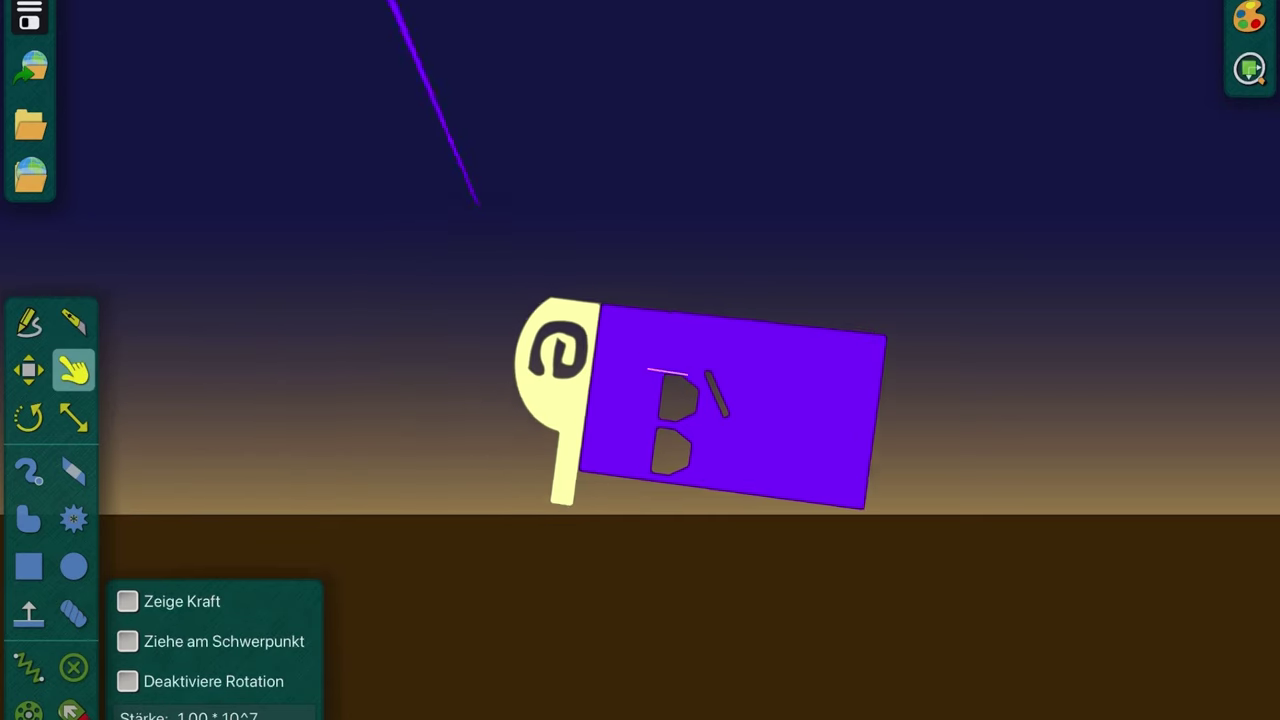